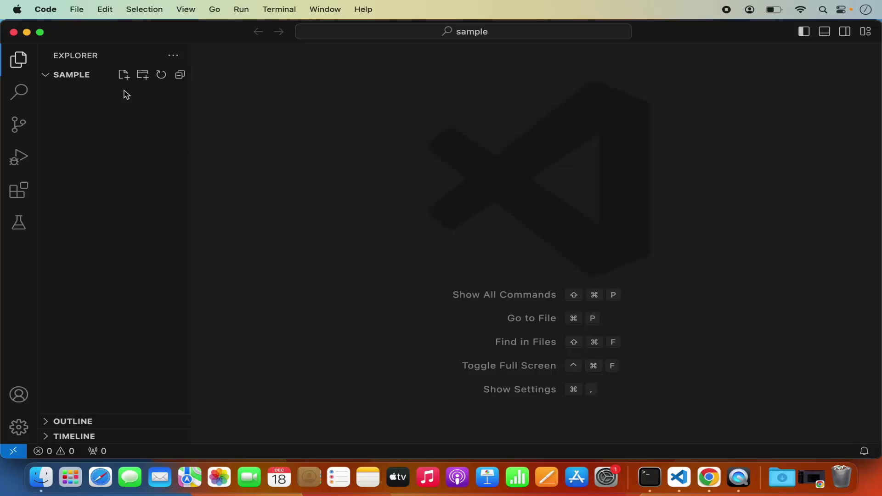
- Create and save test.py with the OpenCV rectangle-and-circle script, then check the unresolved cv2 import
{"action": "left_click", "coordinate": [123, 74]}
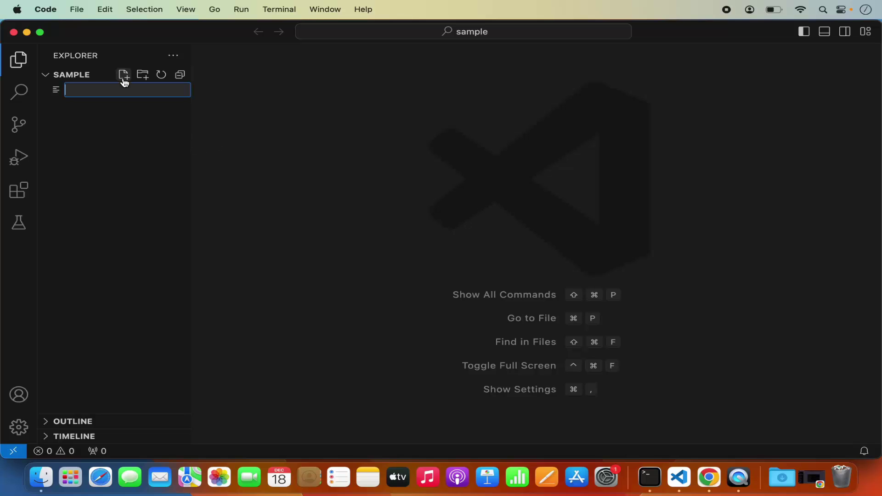
{"action": "type", "text": "test.py"}
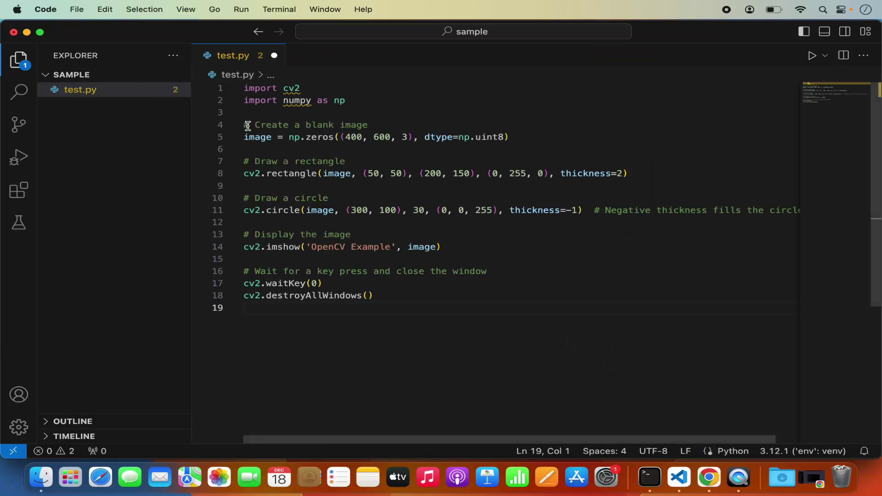
{"action": "key", "text": "super+s"}
{"action": "left_click", "coordinate": [292, 89]}
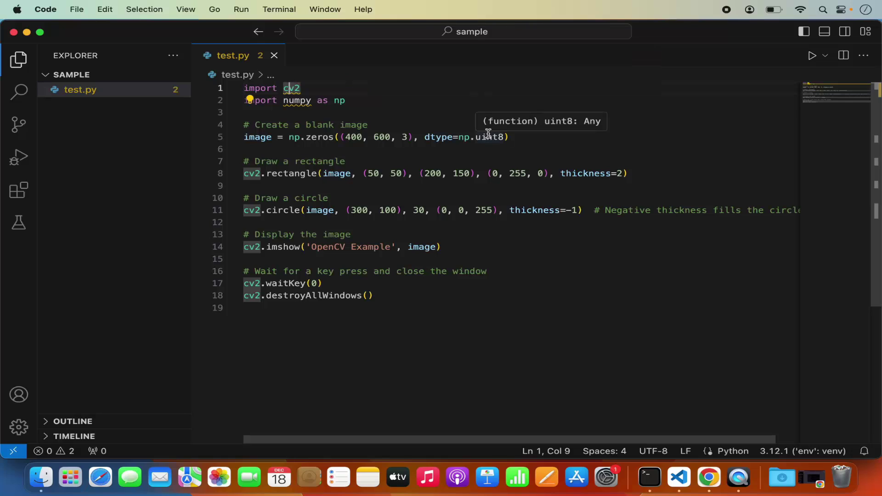
{"action": "left_click", "coordinate": [422, 150]}
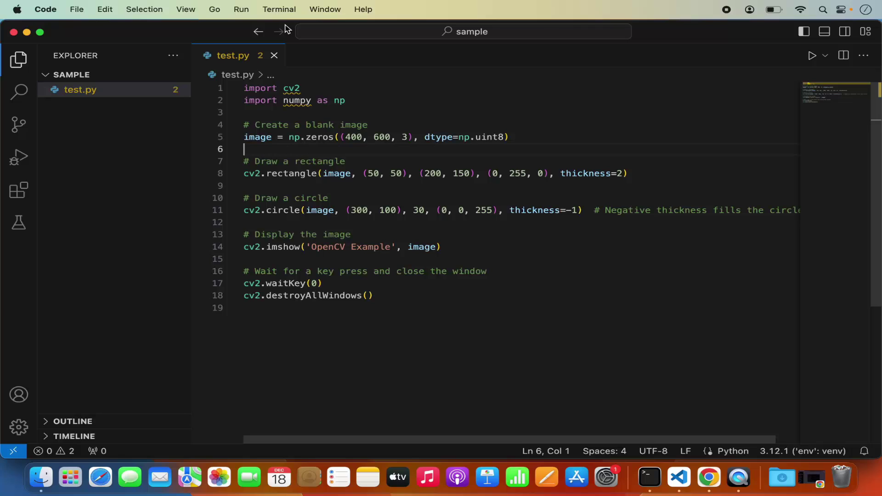
- In a new integrated terminal, run 'python3 -m venv env' to create the env environment
{"action": "left_click", "coordinate": [279, 9]}
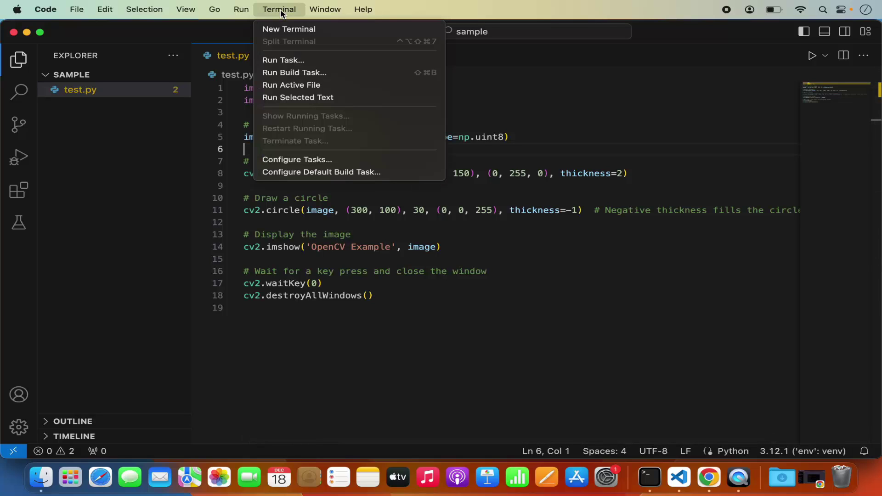
{"action": "left_click", "coordinate": [287, 29]}
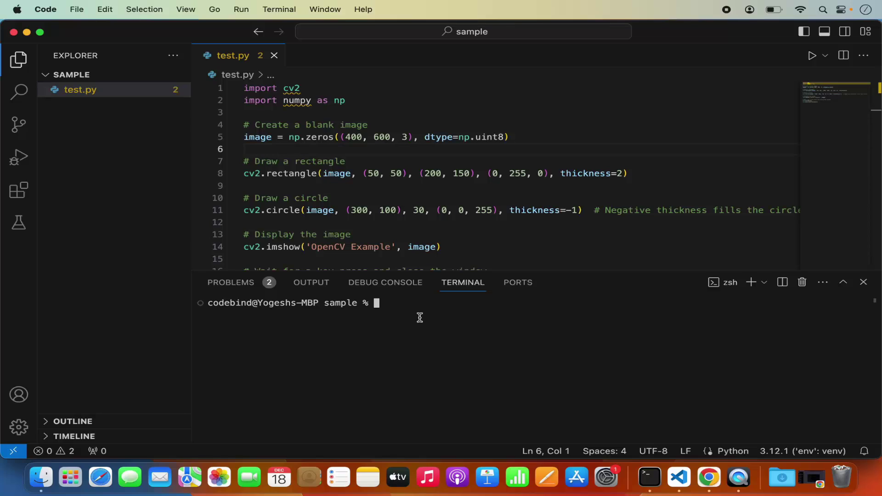
{"action": "type", "text": "python"}
{"action": "type", "text": "3"}
{"action": "key", "text": "Tab"}
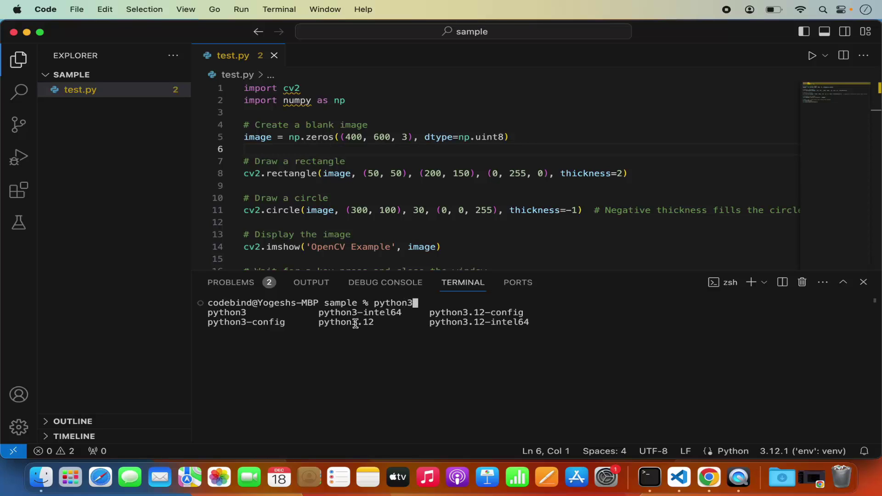
{"action": "double_click", "coordinate": [234, 312]}
{"action": "left_click", "coordinate": [417, 303]}
{"action": "type", "text": "-m "}
{"action": "type", "text": "venv "}
{"action": "type", "text": "env"}
{"action": "key", "text": "Return"}
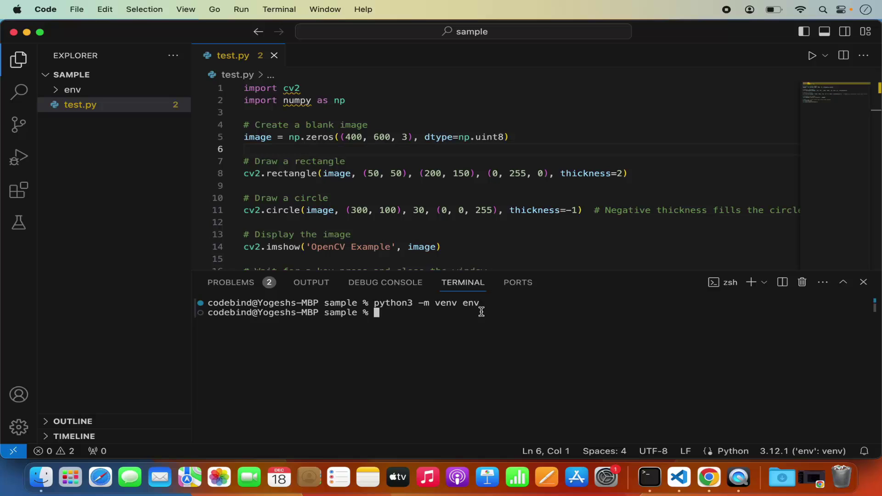
- Browse env/bin in Explorer and run 'source env/bin/activate' so the prompt shows (env)
{"action": "left_click", "coordinate": [72, 89]}
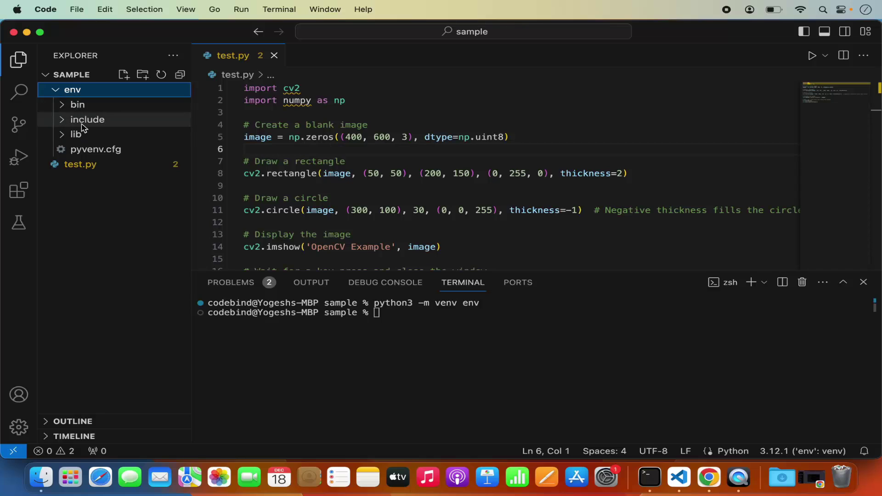
{"action": "left_click", "coordinate": [63, 104]}
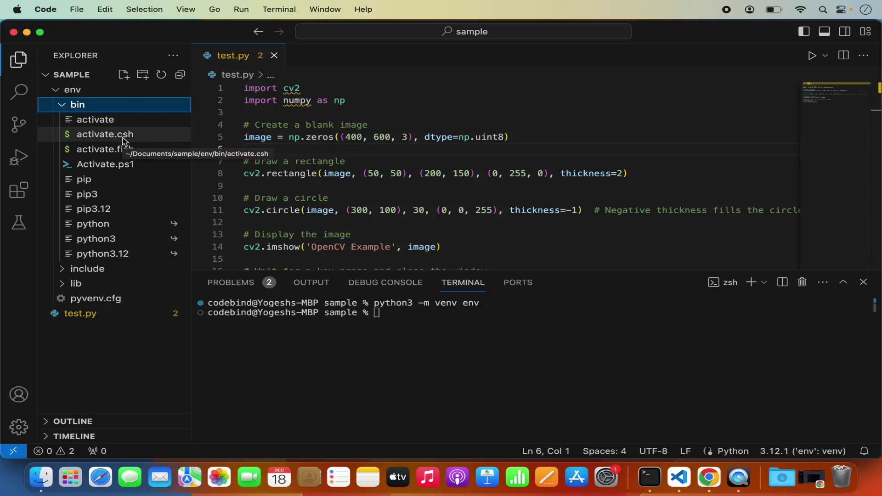
{"action": "left_click", "coordinate": [403, 337]}
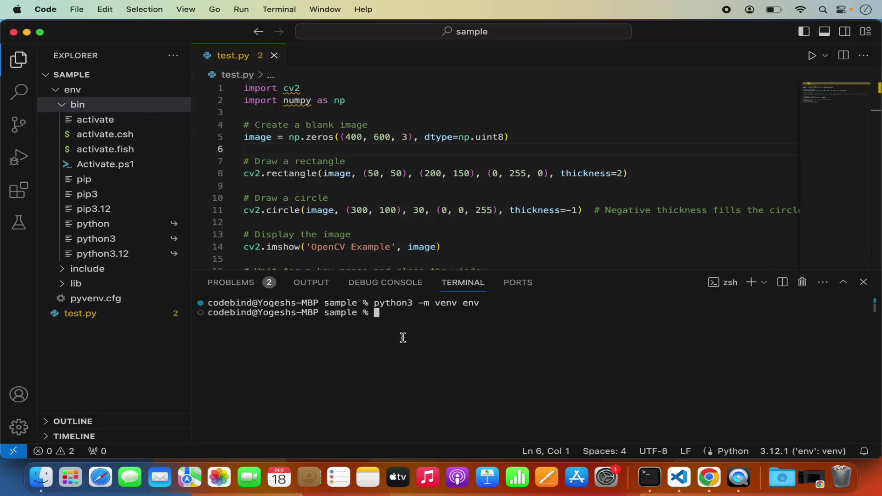
{"action": "type", "text": "sourc"}
{"action": "type", "text": "e "}
{"action": "type", "text": "env"}
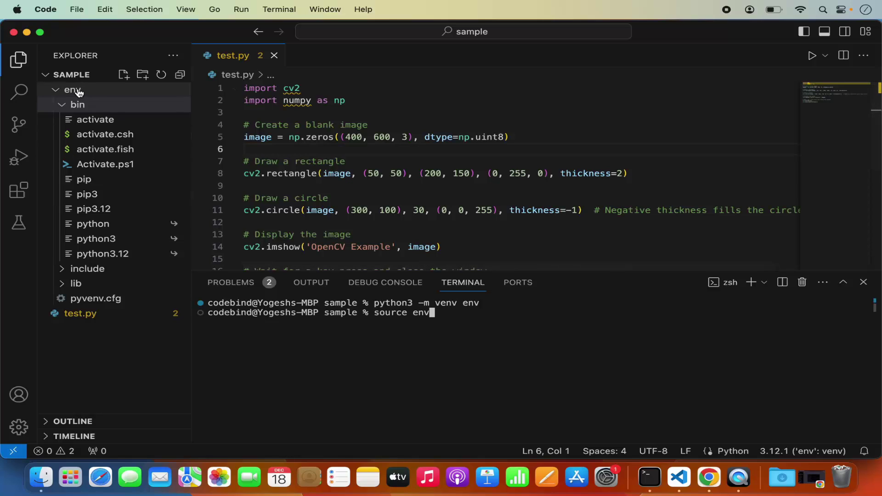
{"action": "type", "text": "/"}
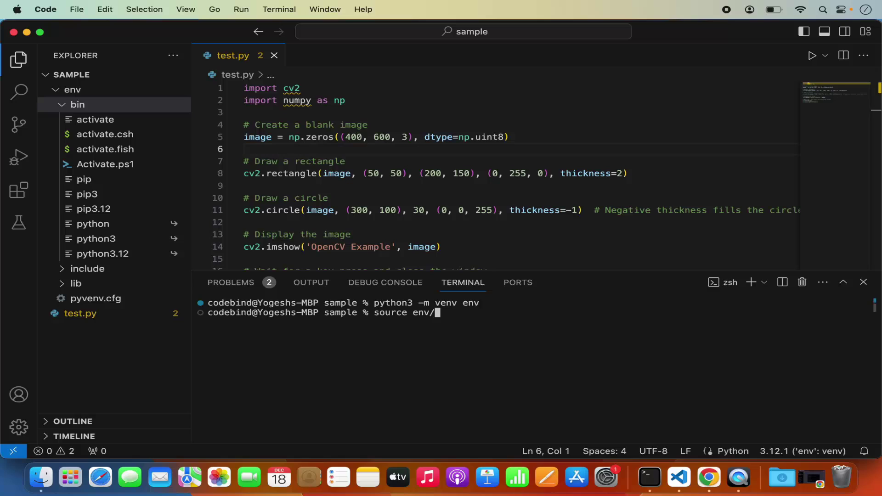
{"action": "type", "text": "bin/"}
{"action": "type", "text": "acti"}
{"action": "type", "text": "vate"}
{"action": "key", "text": "Return"}
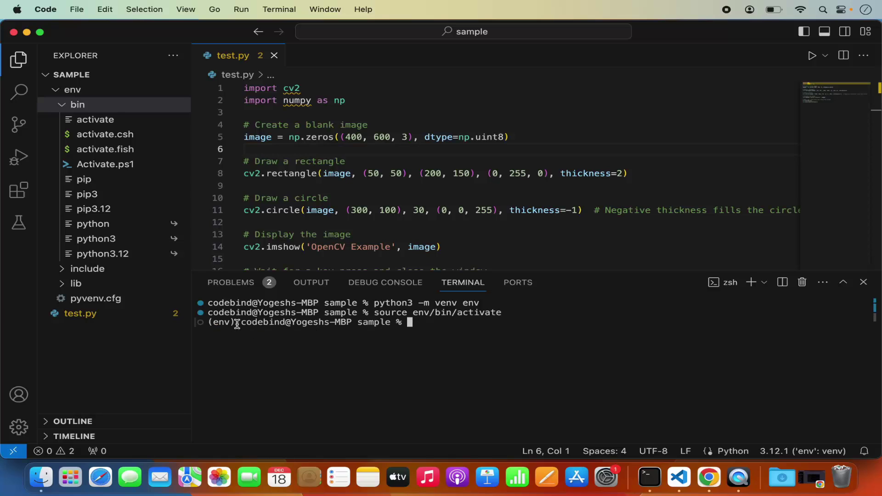
{"action": "left_click_drag", "start_coordinate": [237, 323], "coordinate": [208, 323]}
- Run 'pip3 install opencv-python' in env, installing OpenCV and NumPy
{"action": "left_click", "coordinate": [420, 322]}
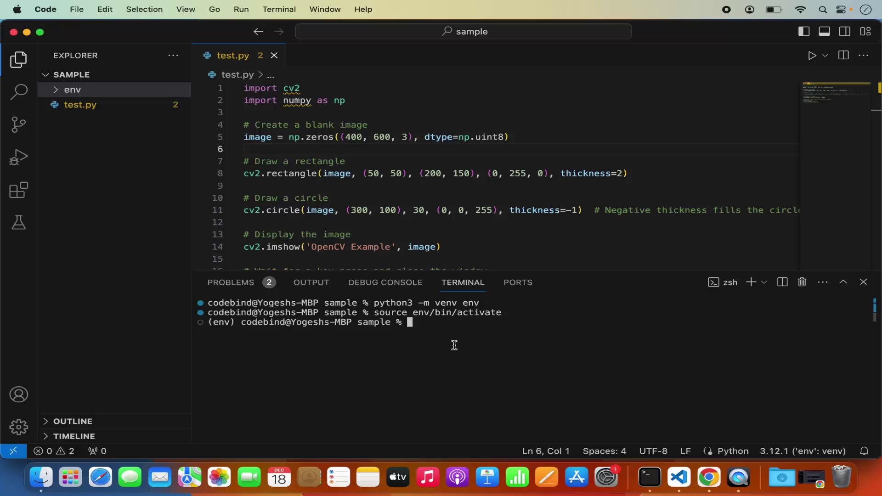
{"action": "type", "text": "pip"}
{"action": "key", "text": "Tab"}
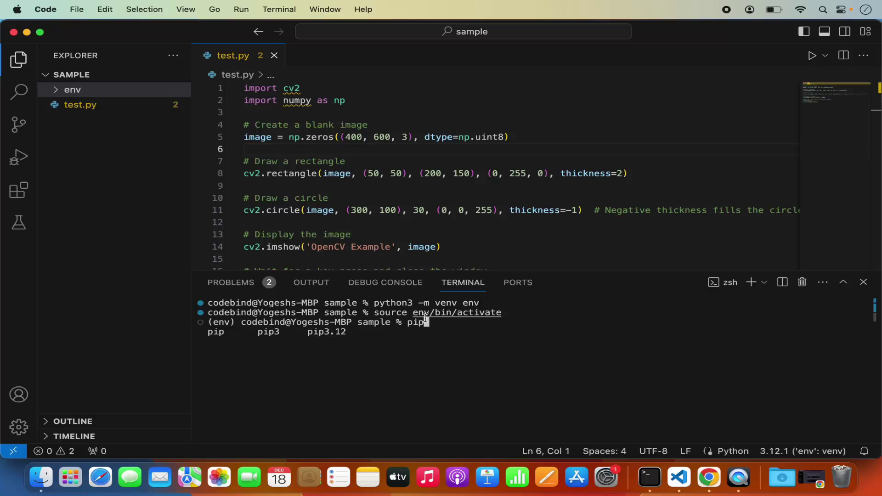
{"action": "type", "text": "3 ins"}
{"action": "type", "text": "tall"}
{"action": "type", "text": "opencv-python"}
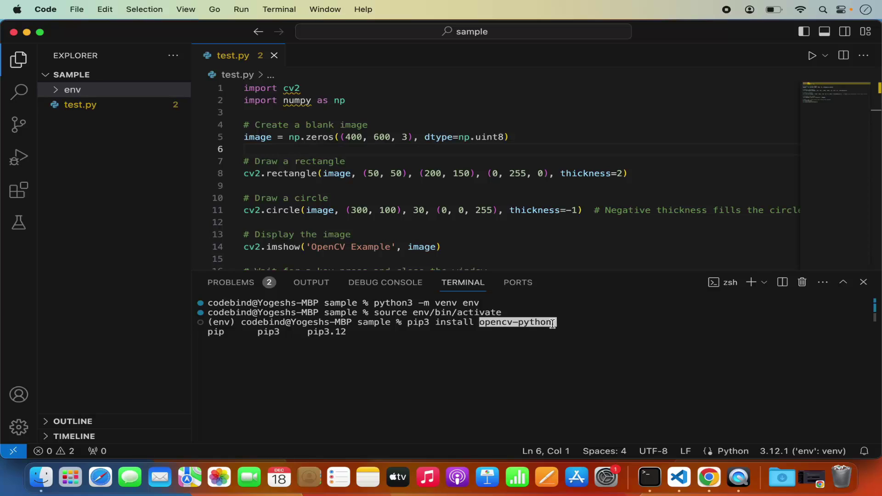
{"action": "left_click_drag", "start_coordinate": [553, 322], "coordinate": [576, 323]}
{"action": "left_click", "coordinate": [576, 322]}
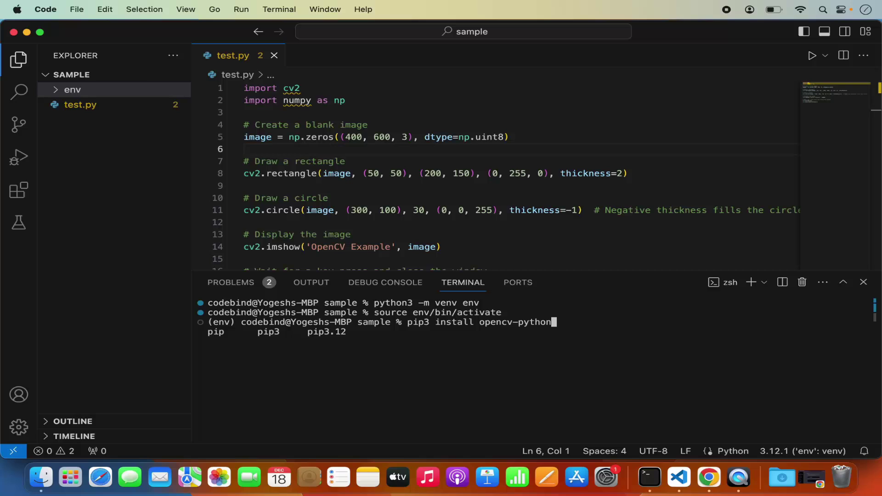
{"action": "key", "text": "Return"}
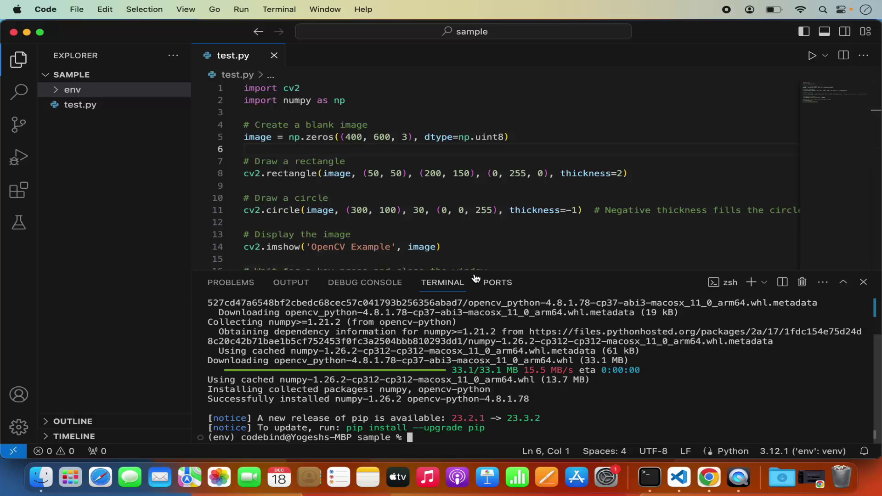
{"action": "scroll", "coordinate": [483, 331], "scroll_direction": "up", "scroll_amount": 3}
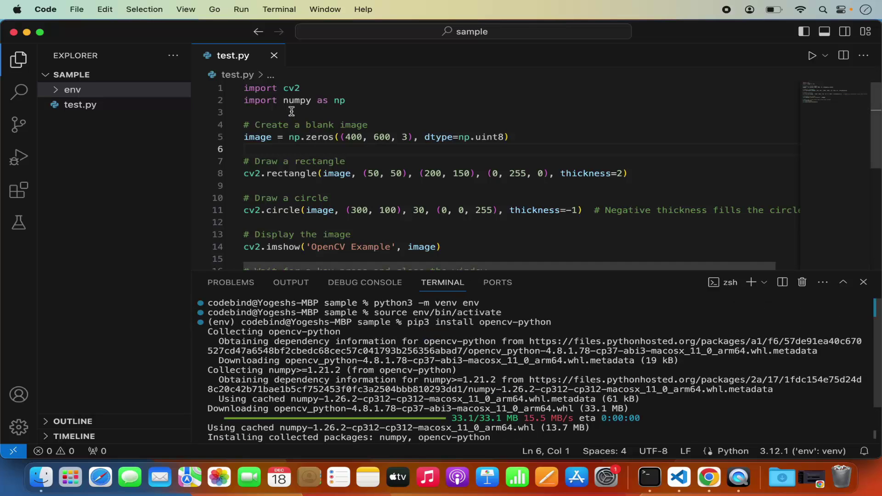
{"action": "mouse_move", "coordinate": [297, 101]}
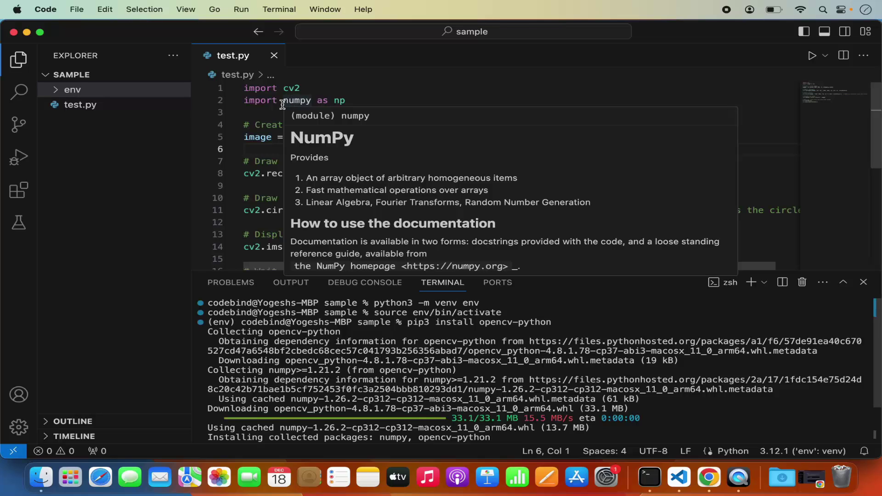
{"action": "scroll", "coordinate": [539, 414], "scroll_direction": "down", "scroll_amount": 3}
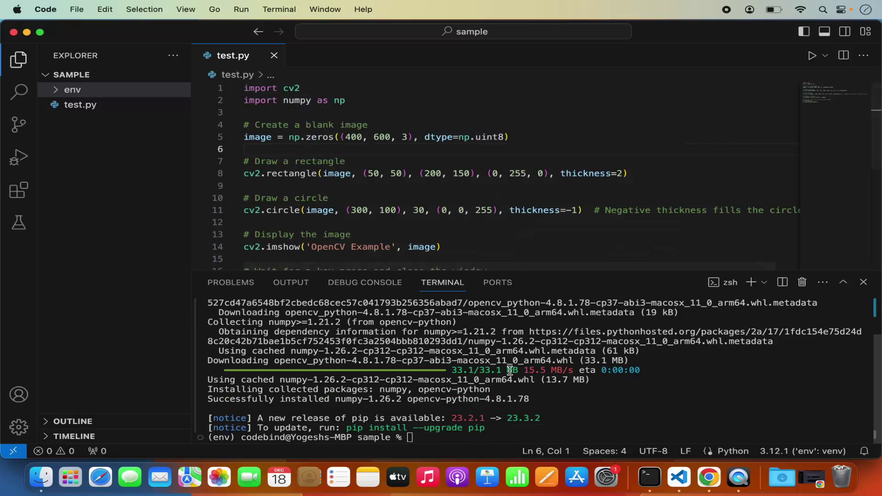
- Clear the terminal output and run 'python3 test.py' in the env environment
{"action": "left_click", "coordinate": [540, 414]}
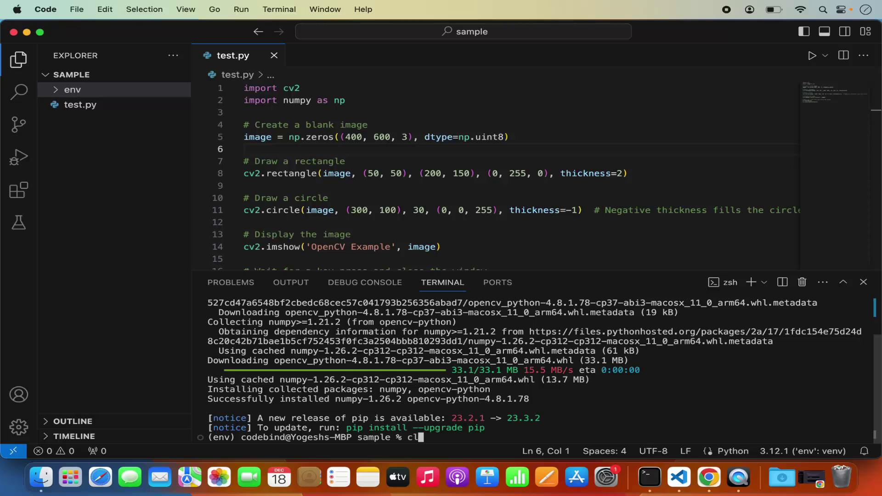
{"action": "type", "text": "clear"}
{"action": "key", "text": "Return"}
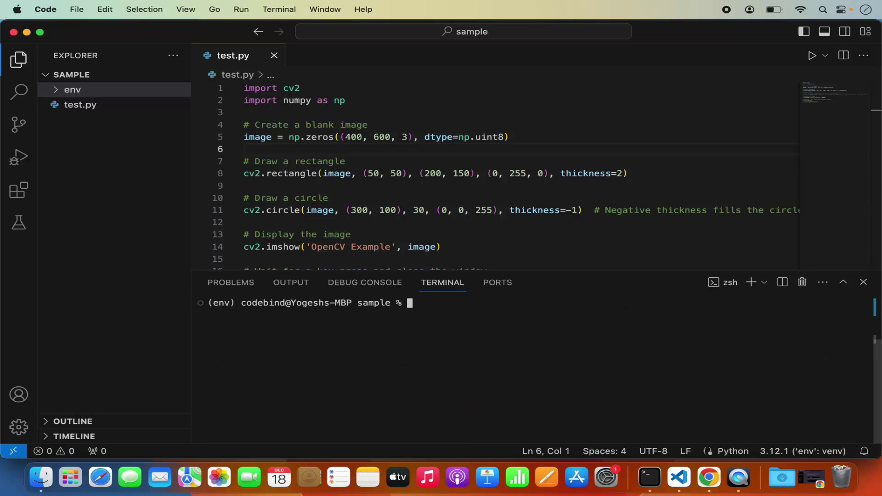
{"action": "type", "text": "python"}
{"action": "type", "text": "3 test"}
{"action": "type", "text": ".py"}
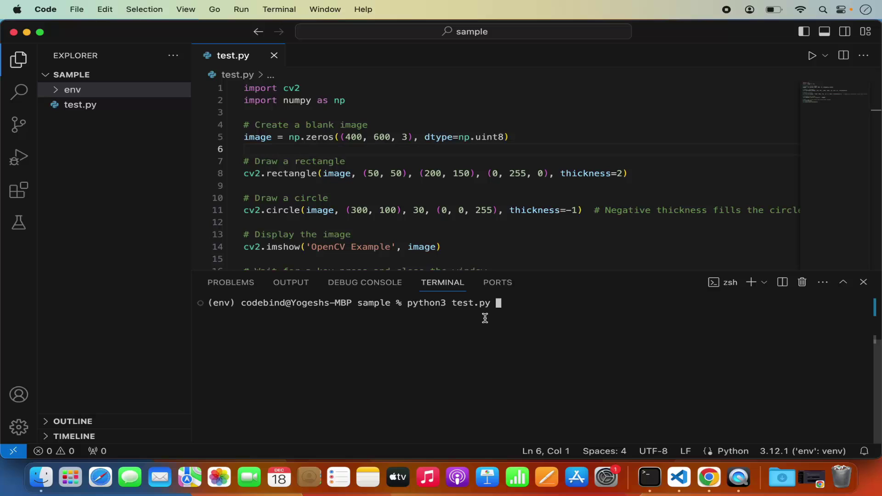
{"action": "key", "text": "Return"}
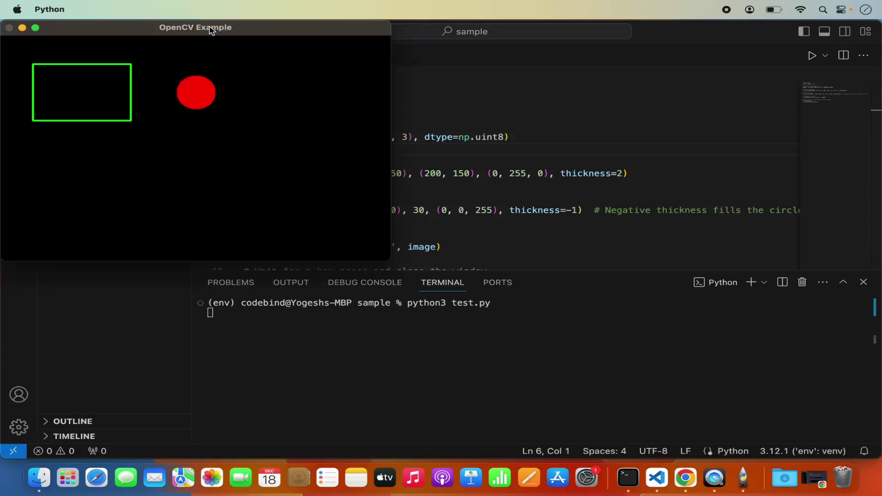
- Drag the OpenCV Example window, with its green rectangle and red circle, toward screen centre
{"action": "mouse_move", "coordinate": [191, 25]}
{"action": "left_mouse_down"}
{"action": "mouse_move", "coordinate": [435, 95]}
{"action": "mouse_move", "coordinate": [454, 110]}
{"action": "left_mouse_up"}
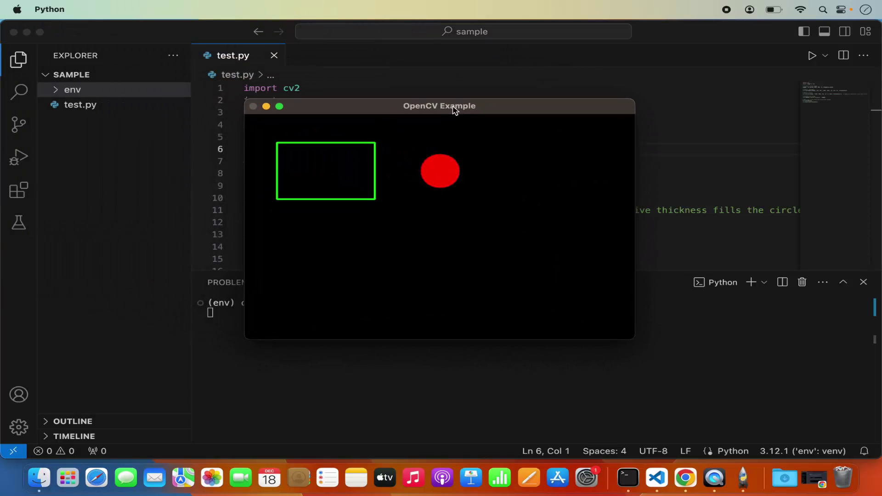